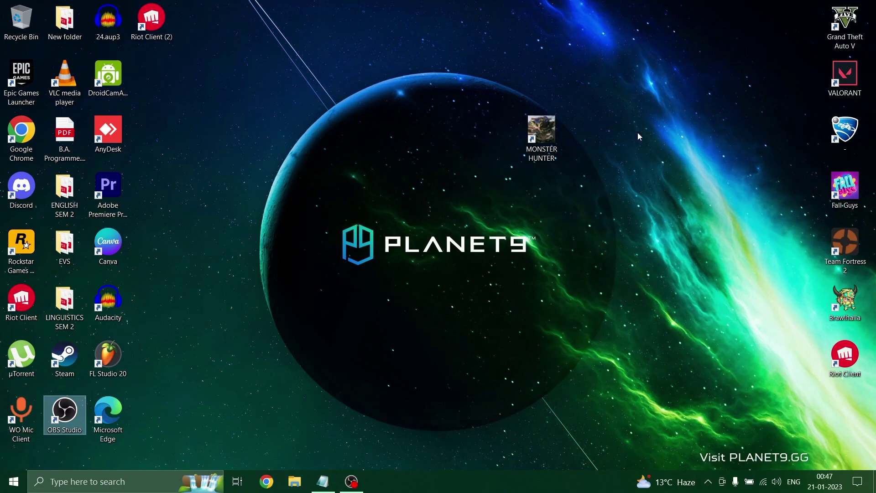
# Step: Search Windows for DEFRAG and launch Defragment and Optimize Drives
pyautogui.click(112, 485)
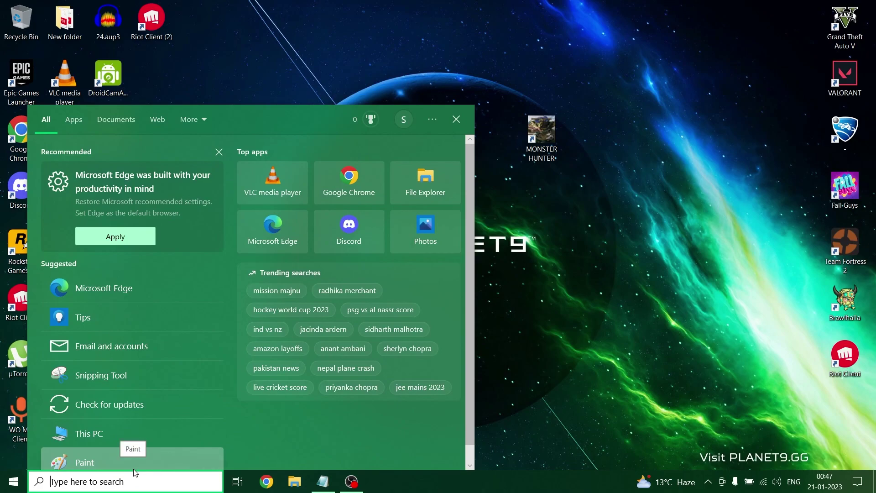
pyautogui.write('DEFRAG')
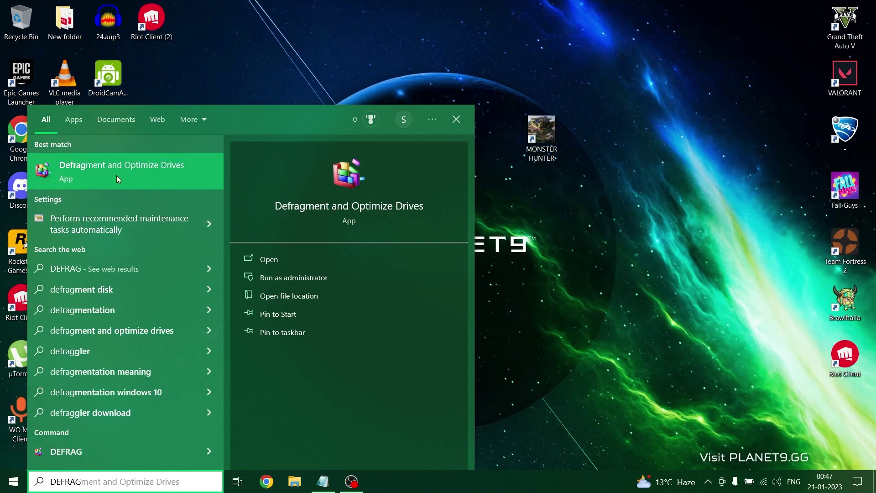
pyautogui.click(132, 175)
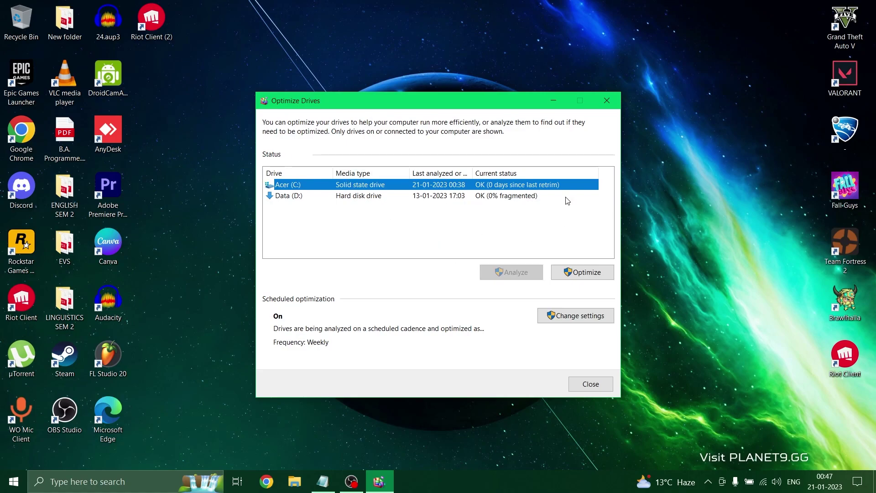
# Step: Select the Acer (C:) drive in Optimize Drives and run Optimize on it
pyautogui.click(302, 196)
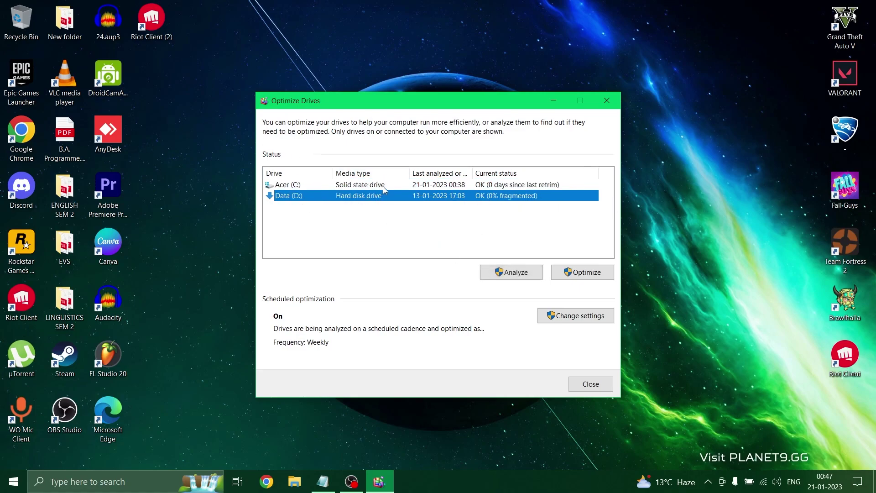
pyautogui.click(337, 184)
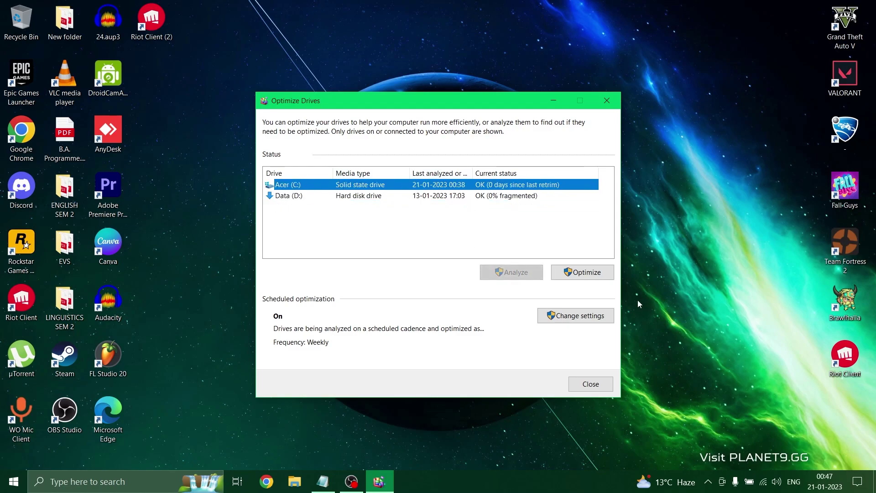
pyautogui.click(582, 272)
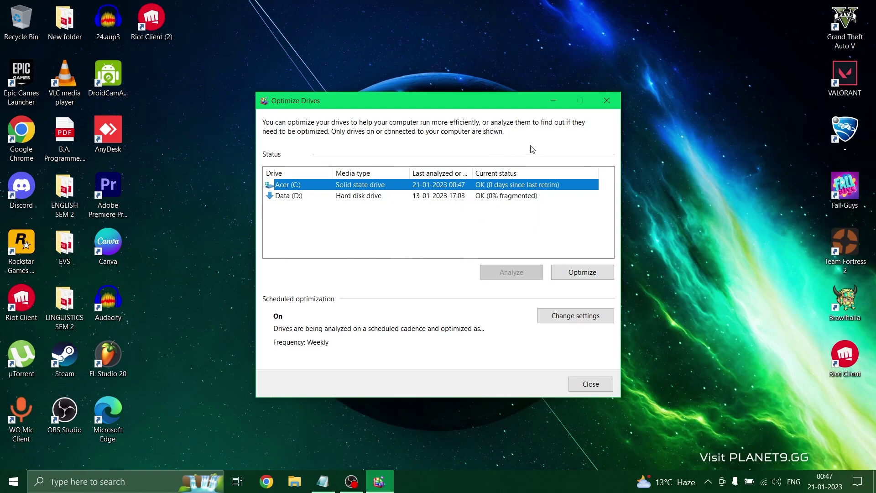
# Step: Close Optimize Drives and refresh the desktop twice
pyautogui.click(613, 99)
pyautogui.rightClick(612, 133)
pyautogui.click(642, 191)
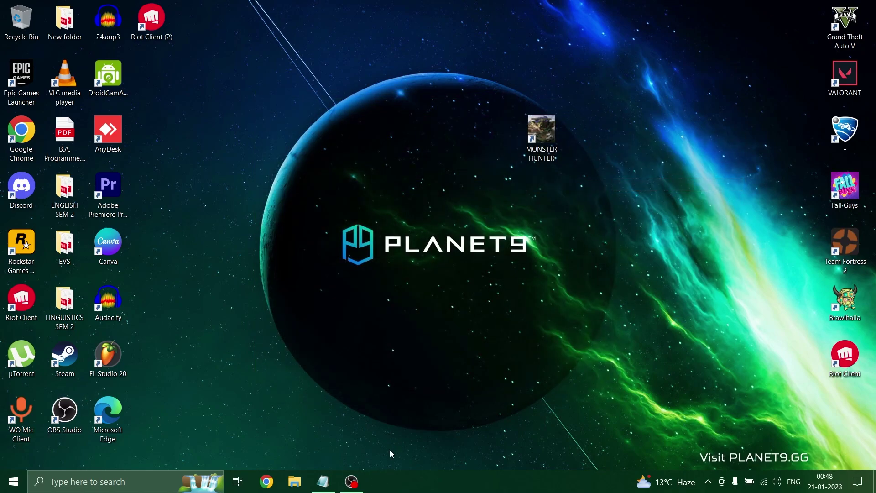
pyautogui.rightClick(358, 255)
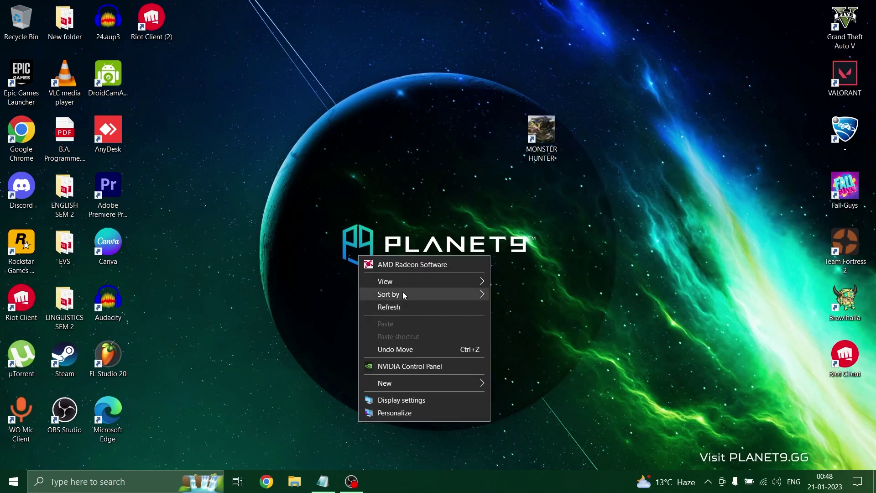
pyautogui.click(401, 307)
# Step: Launch Microsoft Store by searching for 'store'
pyautogui.click(87, 481)
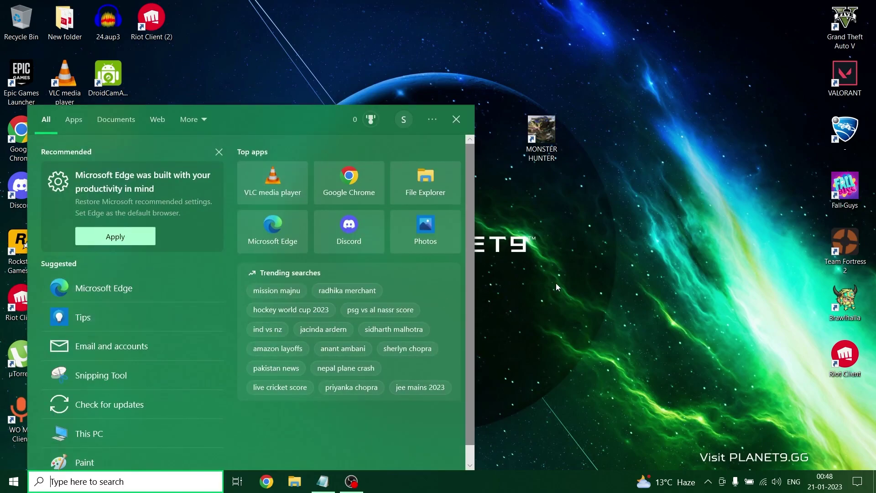
pyautogui.write('store')
pyautogui.press('Return')
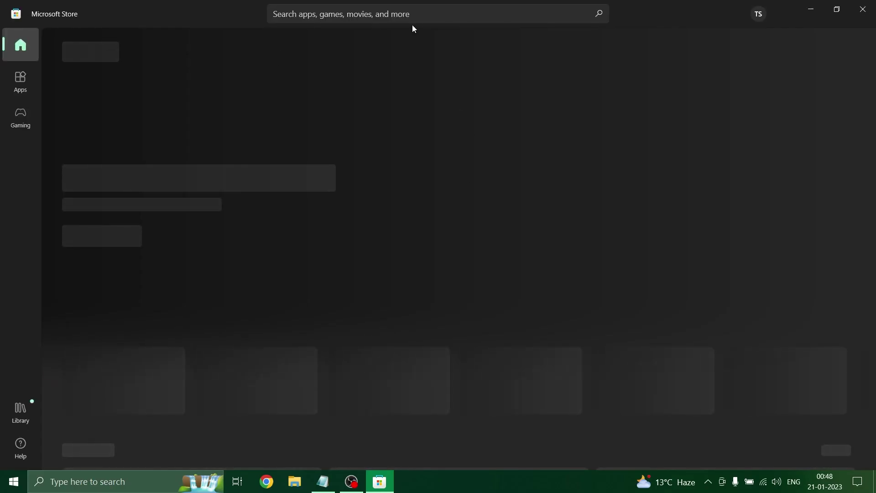
# Step: Search the Store for 'monster hunter' and browse the Monster Hunter Rise product page
pyautogui.click(405, 14)
pyautogui.write('mons')
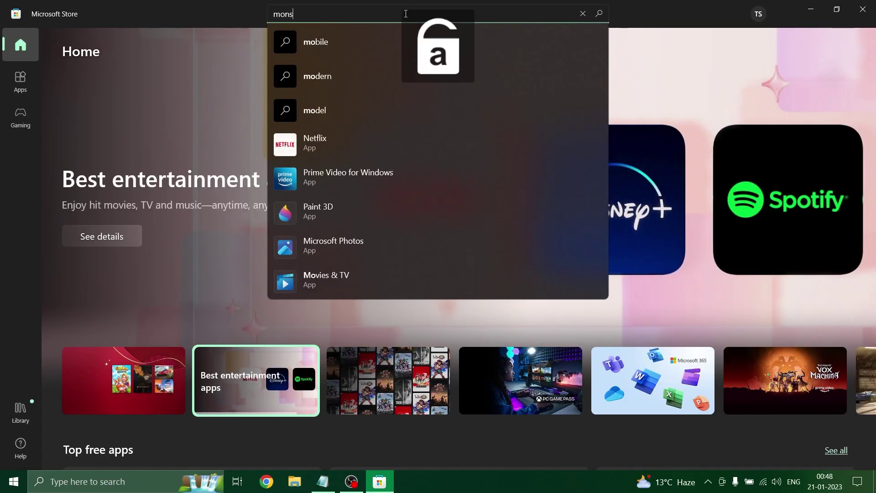
pyautogui.write('ter hunter')
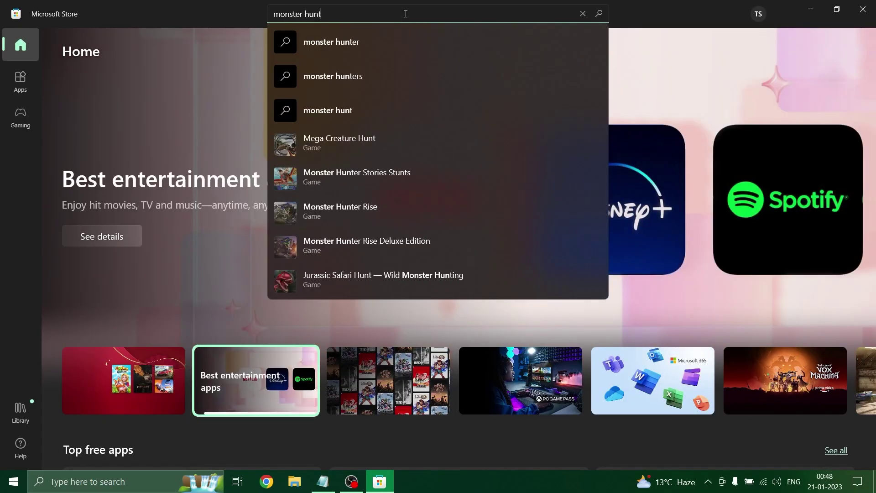
pyautogui.click(334, 172)
pyautogui.scroll(-10, 387, 273)
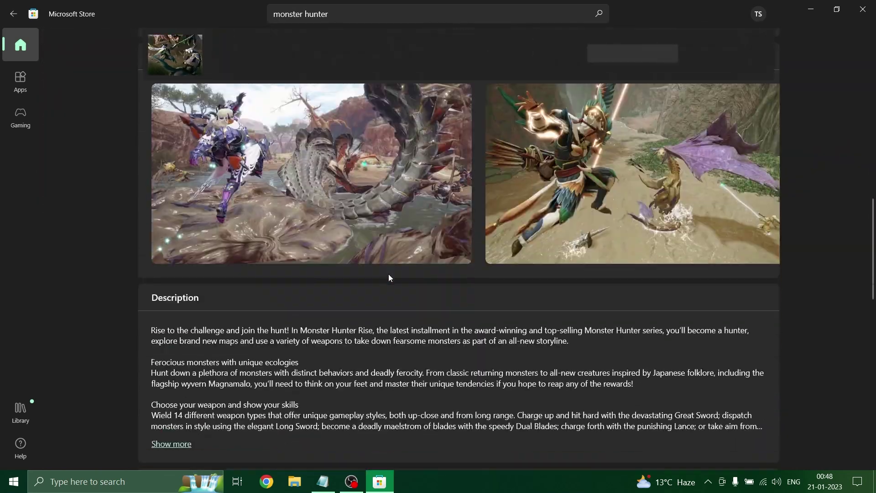
pyautogui.scroll(7, 420, 262)
pyautogui.scroll(-5, 426, 339)
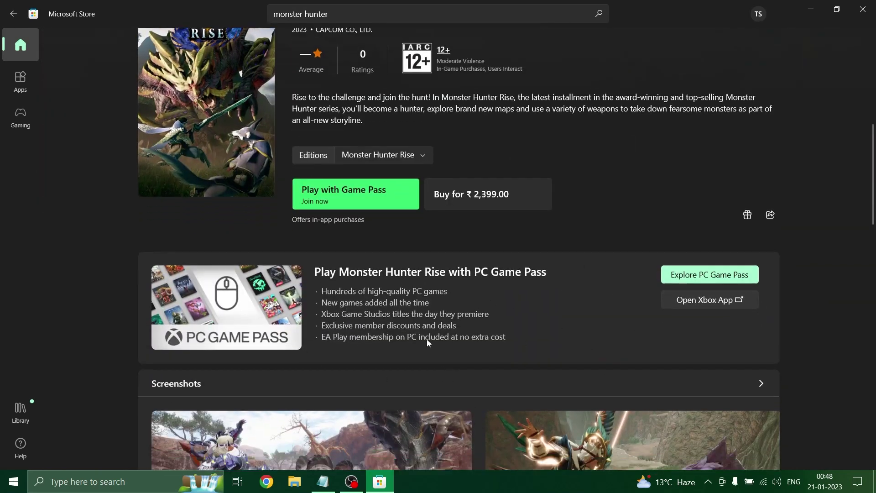
pyautogui.scroll(2, 491, 277)
pyautogui.scroll(1, 461, 292)
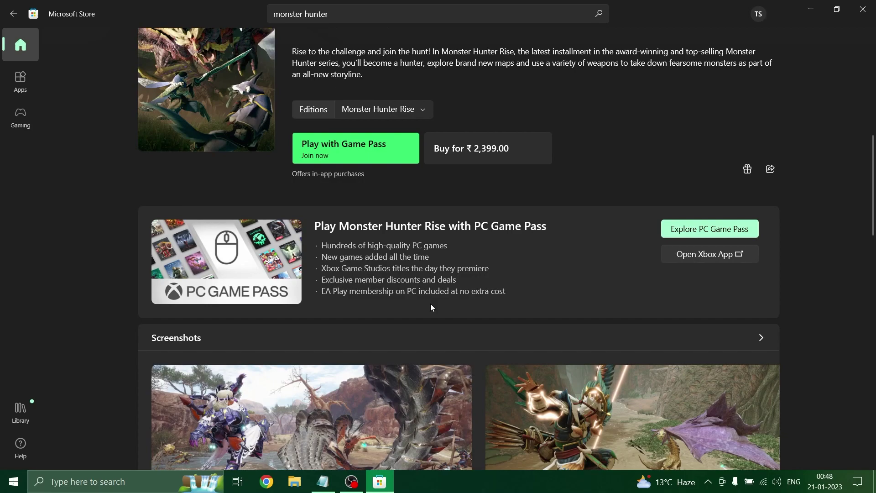
pyautogui.scroll(5, 462, 304)
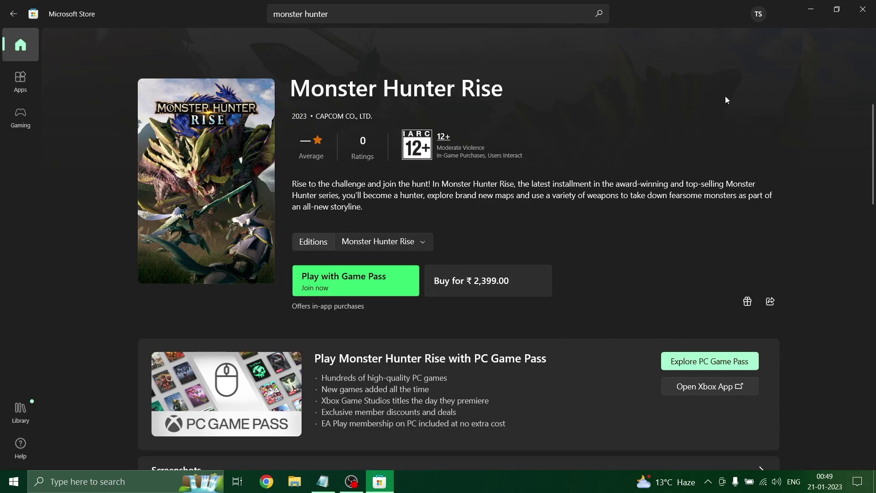
pyautogui.click(873, 3)
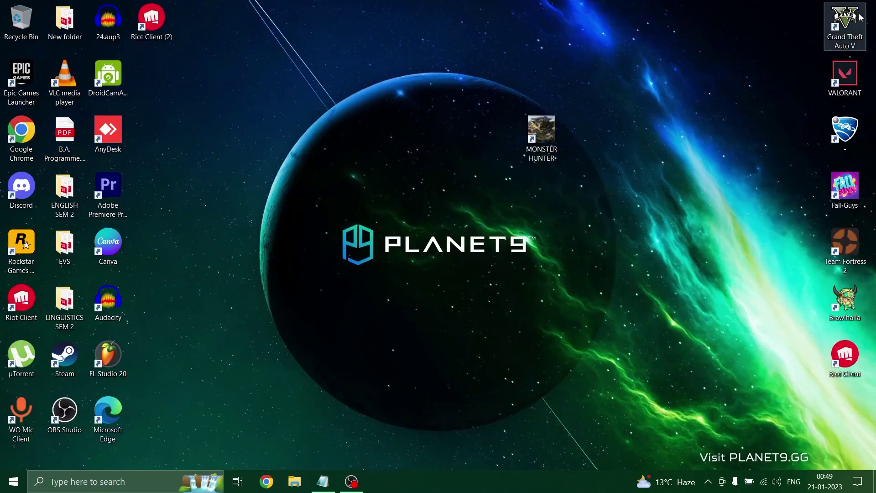
pyautogui.rightClick(634, 158)
pyautogui.click(669, 210)
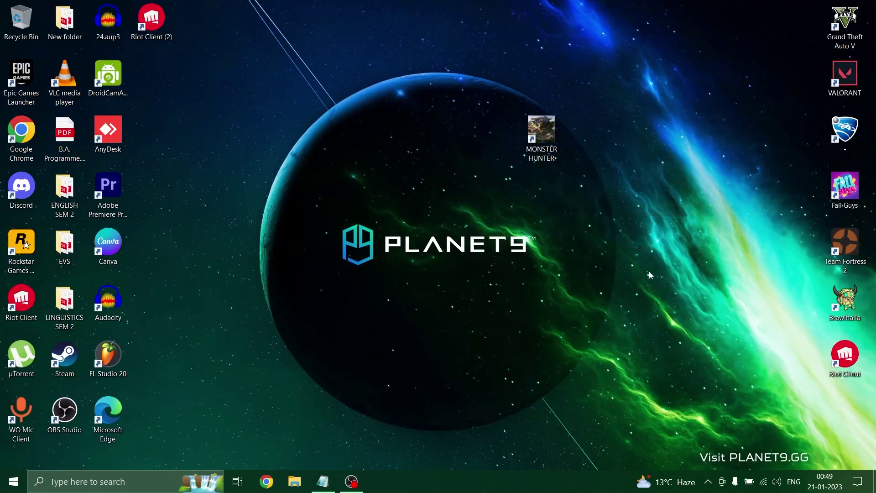
pyautogui.rightClick(635, 158)
pyautogui.click(685, 211)
pyautogui.rightClick(635, 158)
pyautogui.click(694, 212)
pyautogui.rightClick(635, 158)
pyautogui.click(693, 210)
# Step: In File Explorer, browse from Acer (C:) through Users and the user's profile to AppData\Local
pyautogui.click(298, 482)
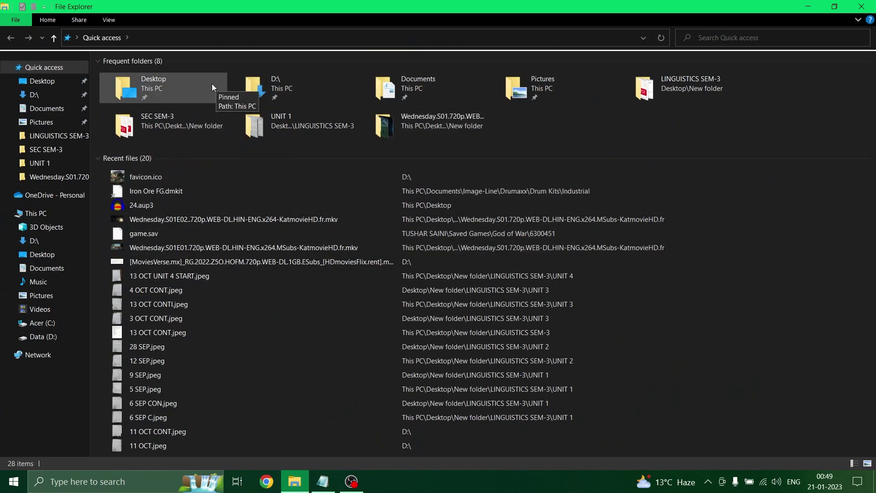
pyautogui.click(60, 322)
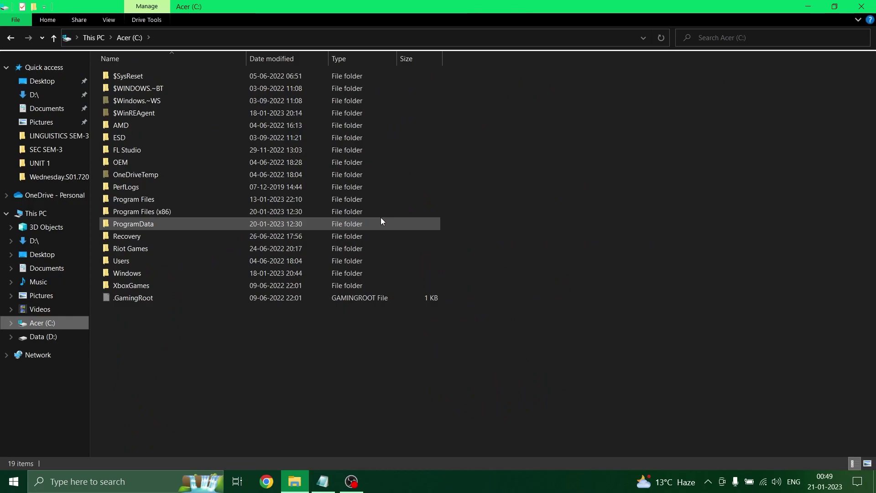
pyautogui.doubleClick(136, 262)
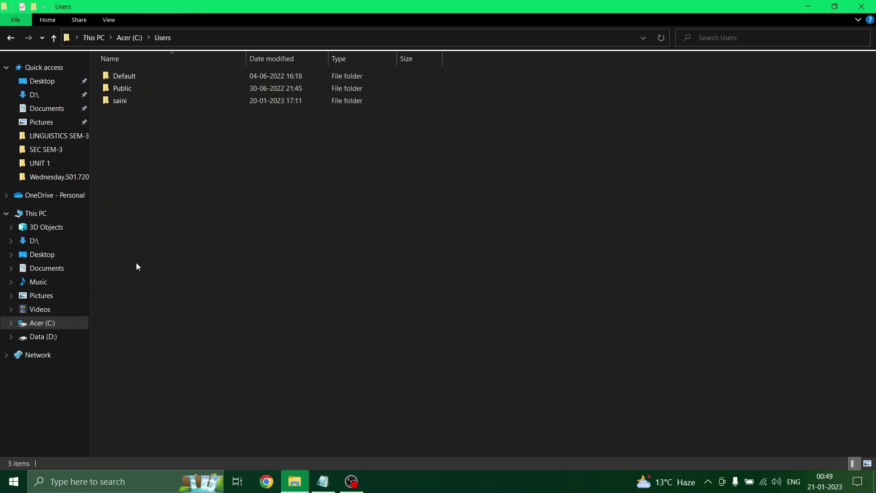
pyautogui.doubleClick(135, 103)
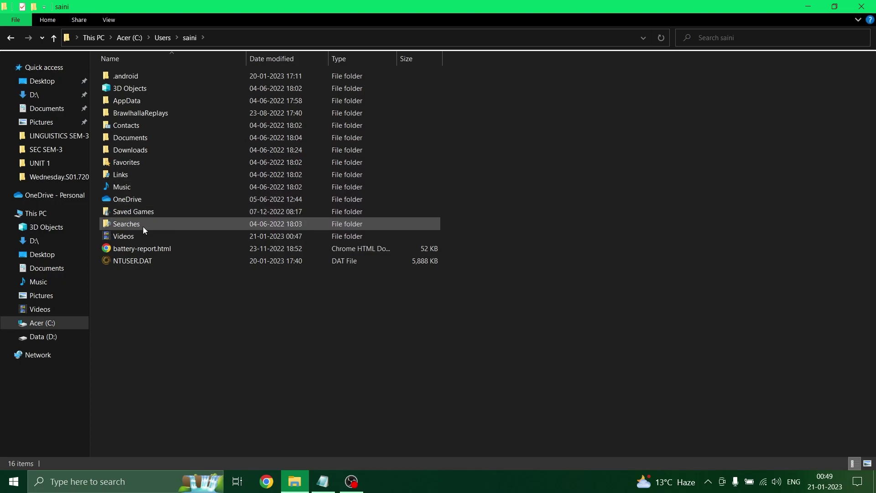
pyautogui.doubleClick(132, 101)
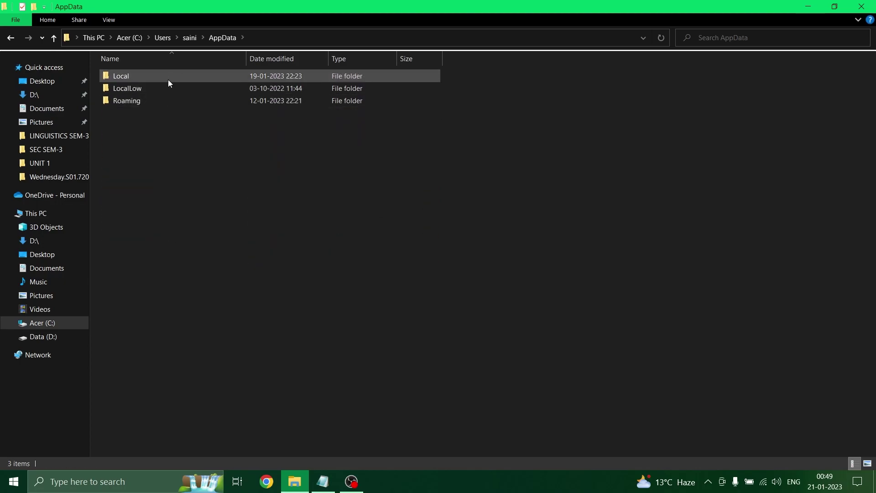
pyautogui.doubleClick(133, 74)
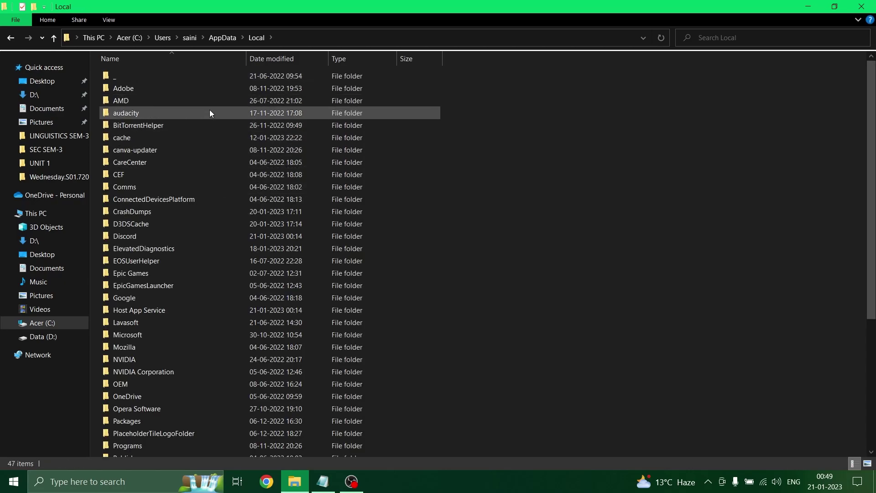
pyautogui.scroll(-5, 218, 144)
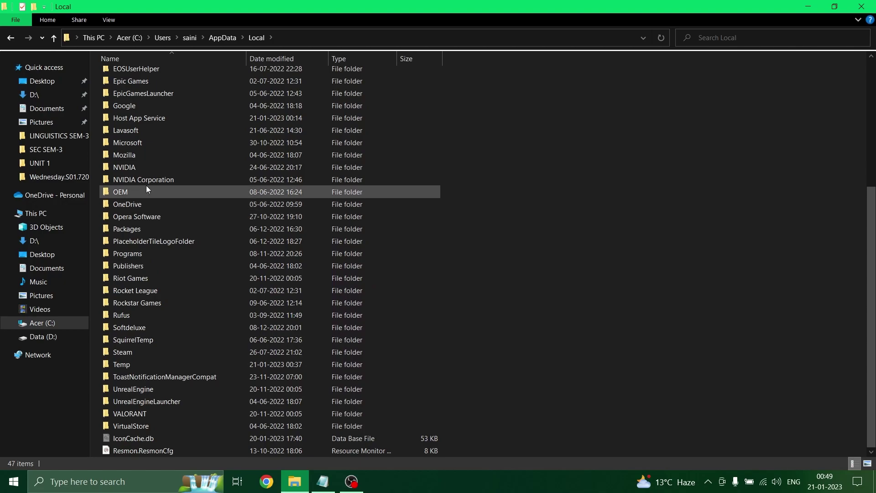
# Step: Open Packages and then the Microsoft.WindowsStore_8wekyb3d8bbwe package folder
pyautogui.doubleClick(137, 230)
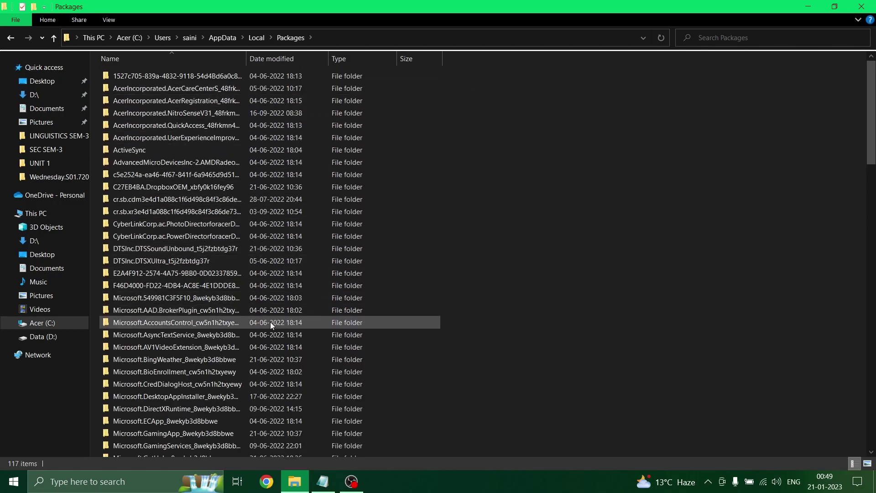
pyautogui.scroll(-2, 271, 322)
pyautogui.scroll(-18, 196, 292)
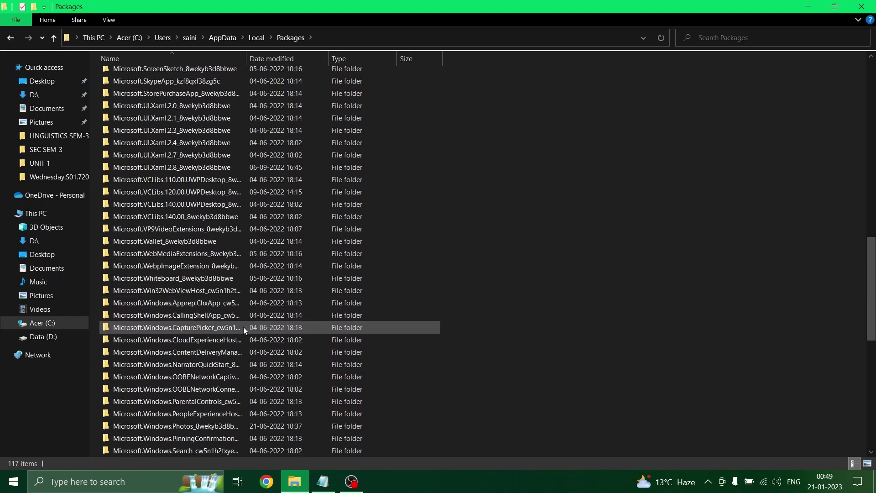
pyautogui.scroll(-11, 243, 327)
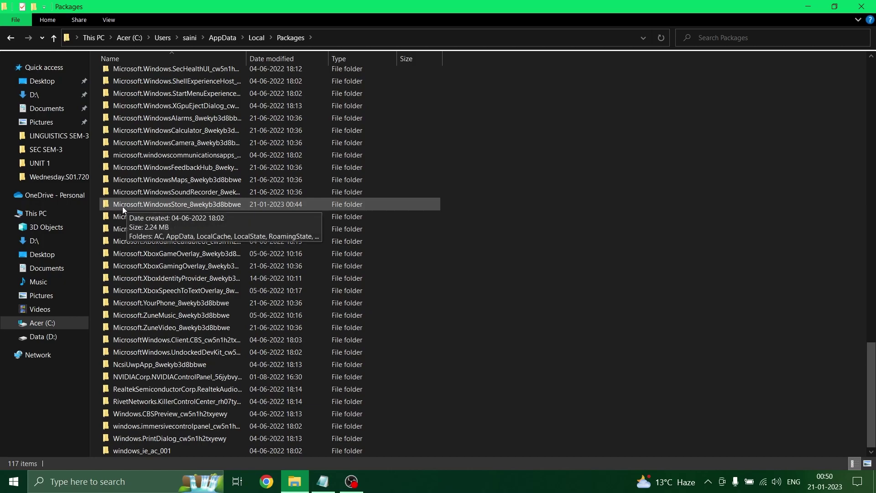
pyautogui.click(248, 207)
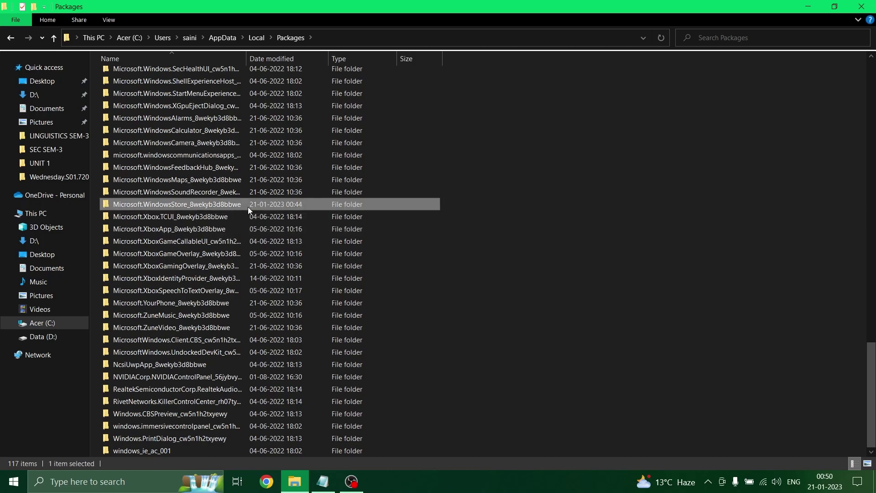
pyautogui.doubleClick(248, 207)
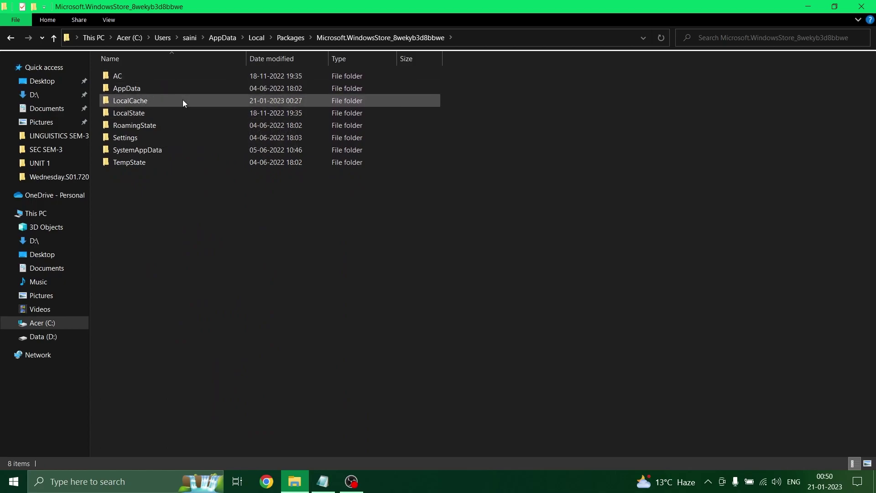
# Step: Open LocalCache, look inside perUserCache, and return to LocalCache
pyautogui.moveTo(172, 102)
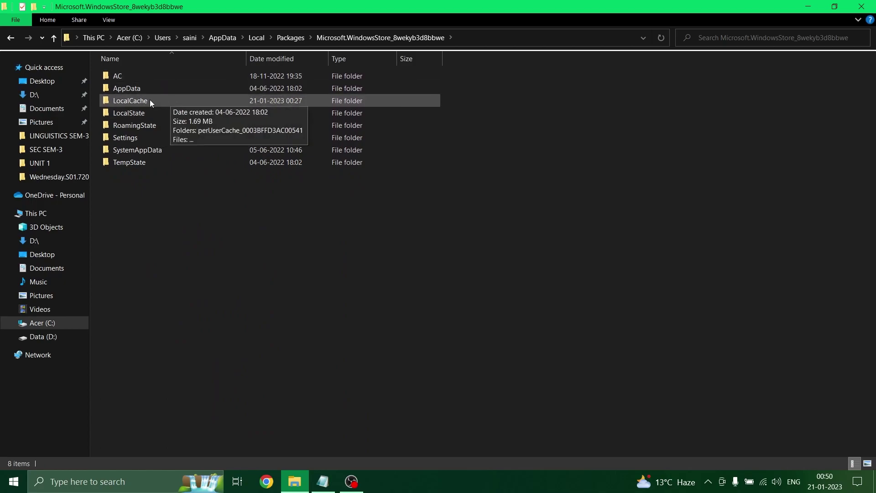
pyautogui.doubleClick(150, 100)
pyautogui.click(173, 79)
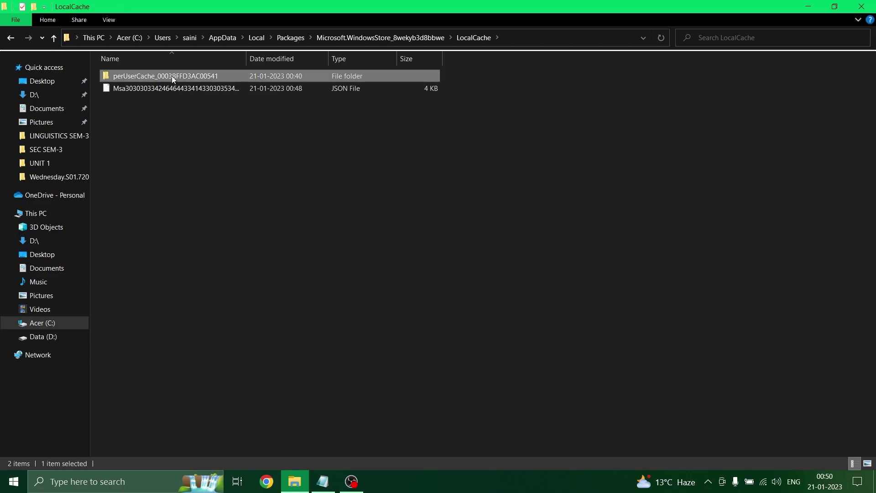
pyautogui.doubleClick(228, 74)
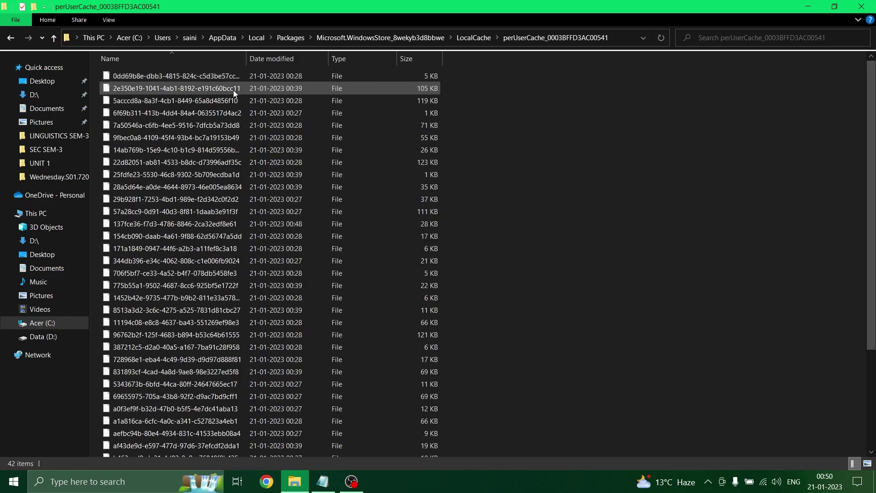
pyautogui.scroll(-4, 275, 139)
pyautogui.scroll(4, 285, 147)
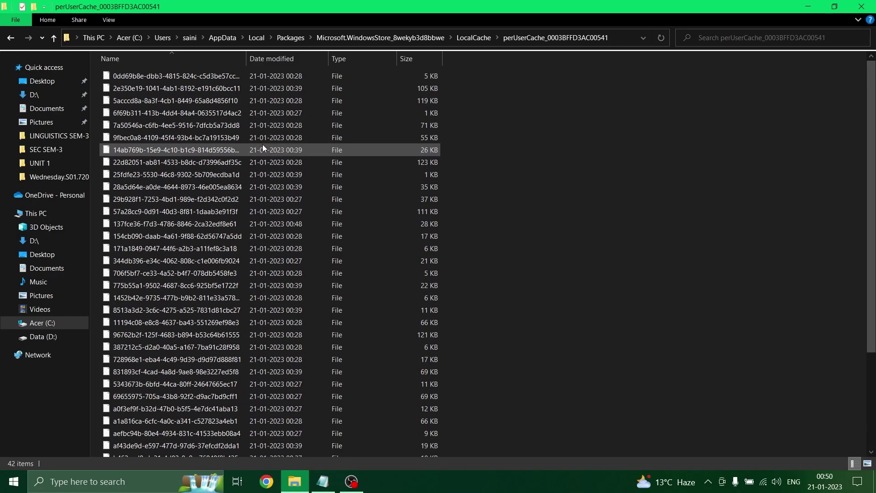
pyautogui.press('BackSpace')
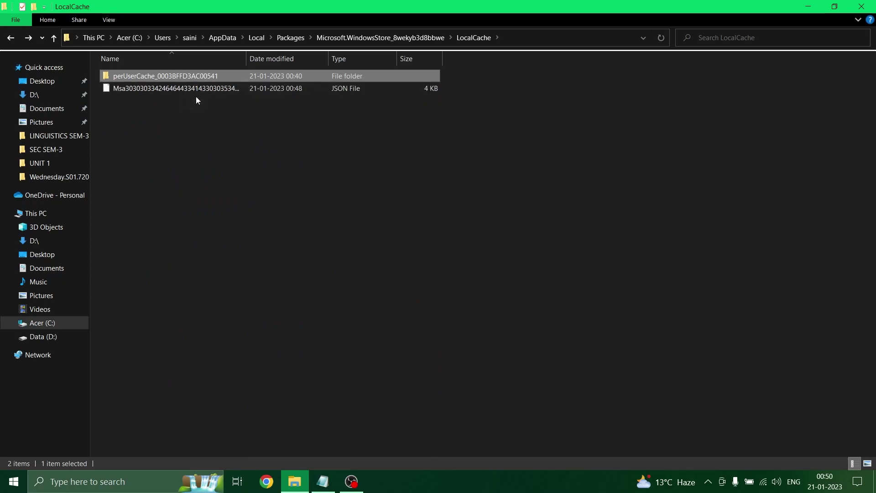
# Step: Delete the perUserCache folder, then show and refresh the desktop
pyautogui.press('Delete')
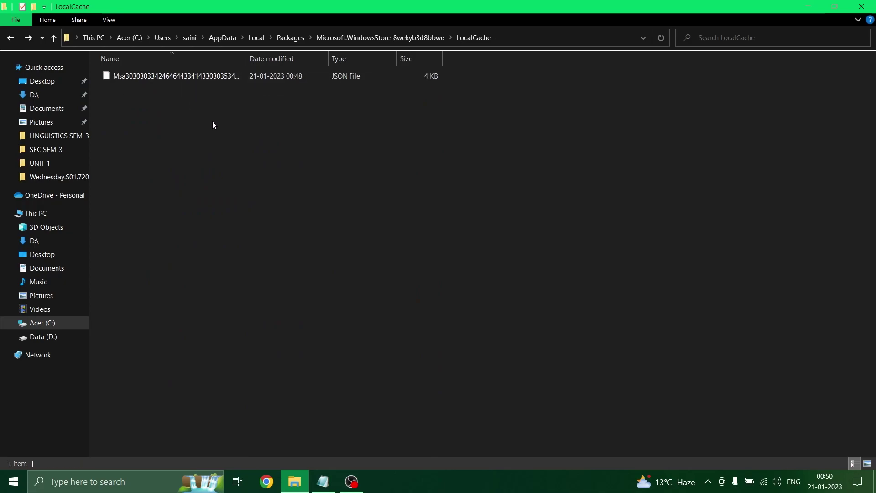
pyautogui.press('super+d')
pyautogui.rightClick(449, 78)
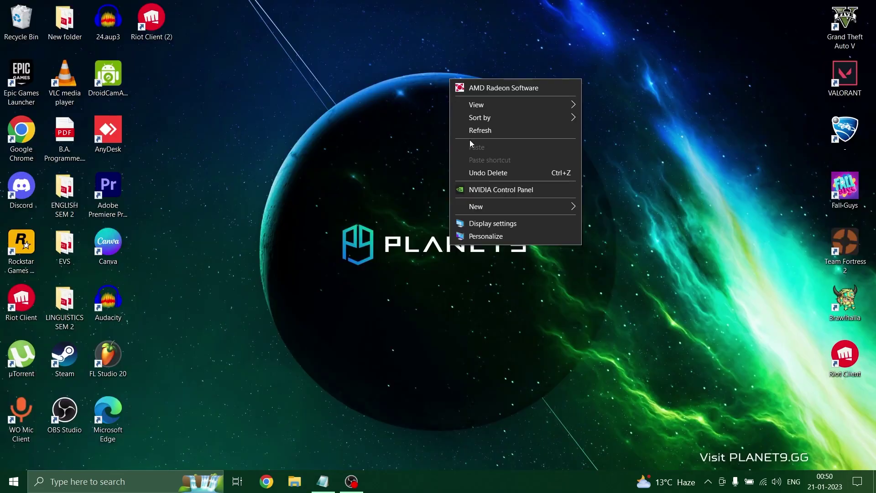
pyautogui.click(474, 130)
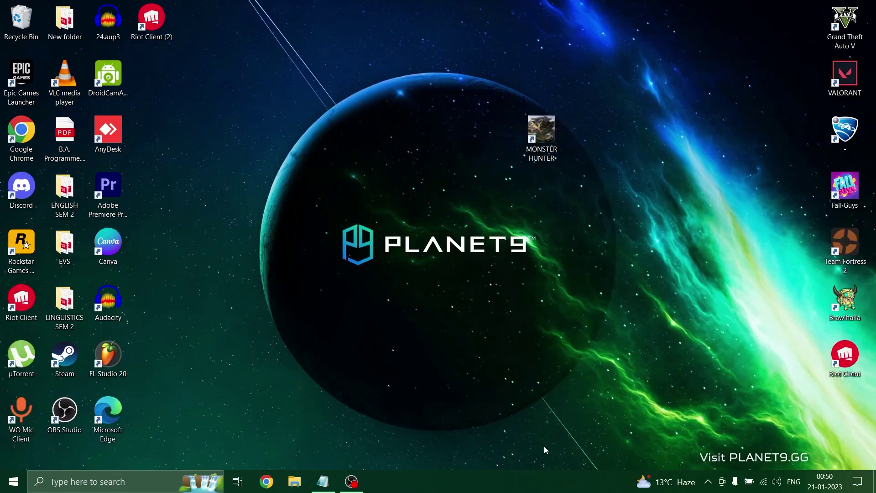
pyautogui.rightClick(508, 488)
# Step: Open Task Manager maximized and view the Details process list
pyautogui.click(512, 429)
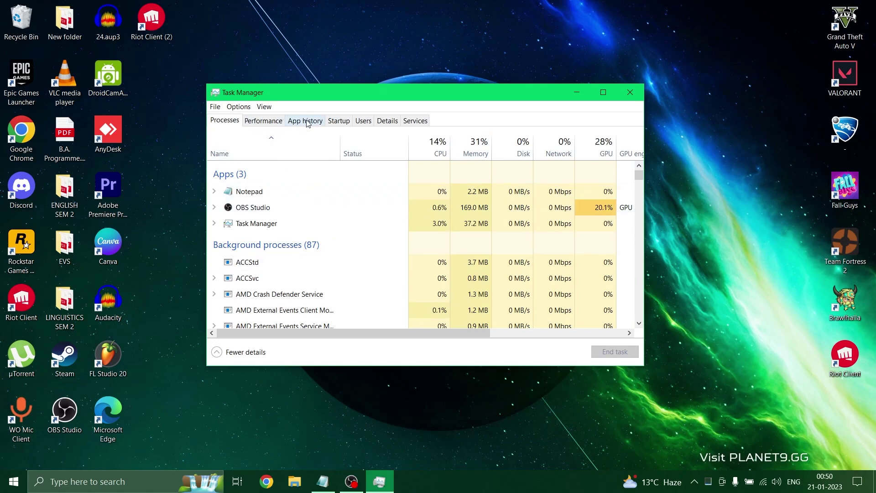
pyautogui.doubleClick(437, 97)
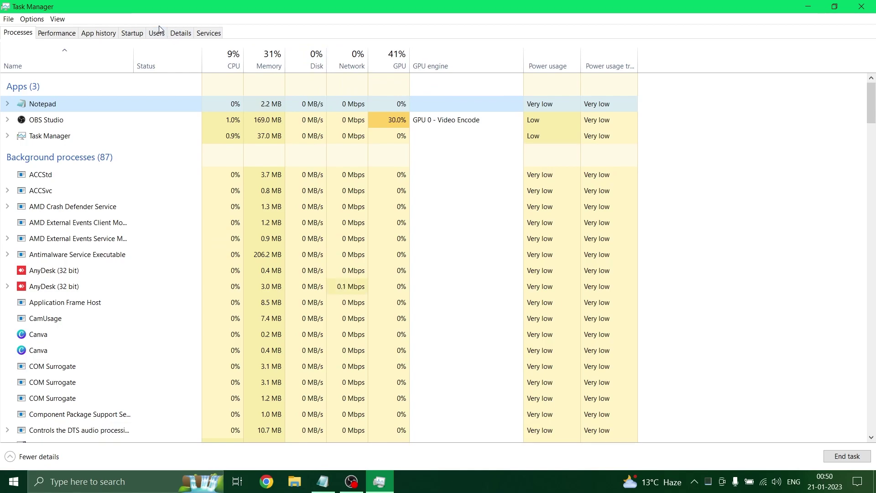
pyautogui.click(182, 37)
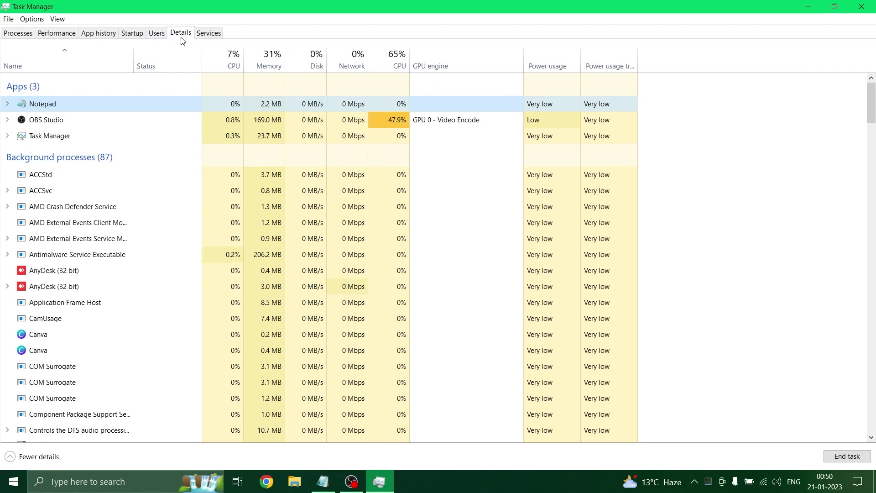
pyautogui.scroll(-6, 138, 309)
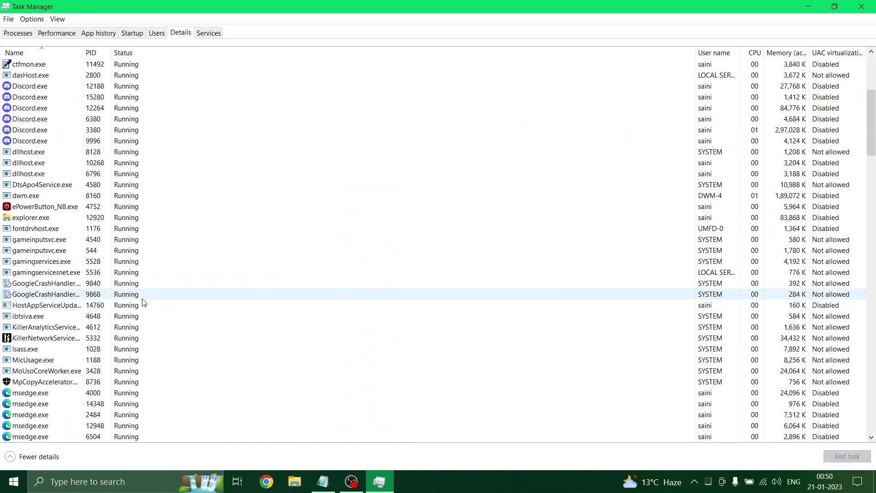
pyautogui.scroll(-6, 141, 292)
pyautogui.scroll(-7, 141, 290)
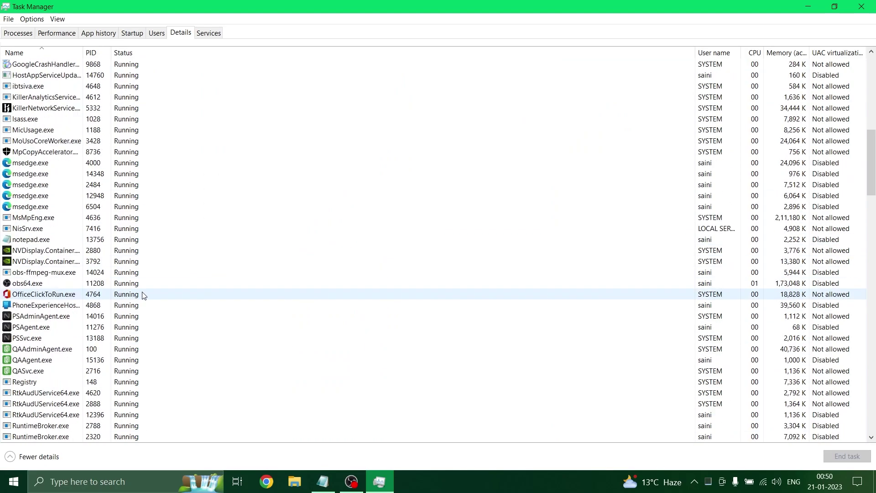
pyautogui.scroll(5, 110, 287)
pyautogui.scroll(15, 91, 286)
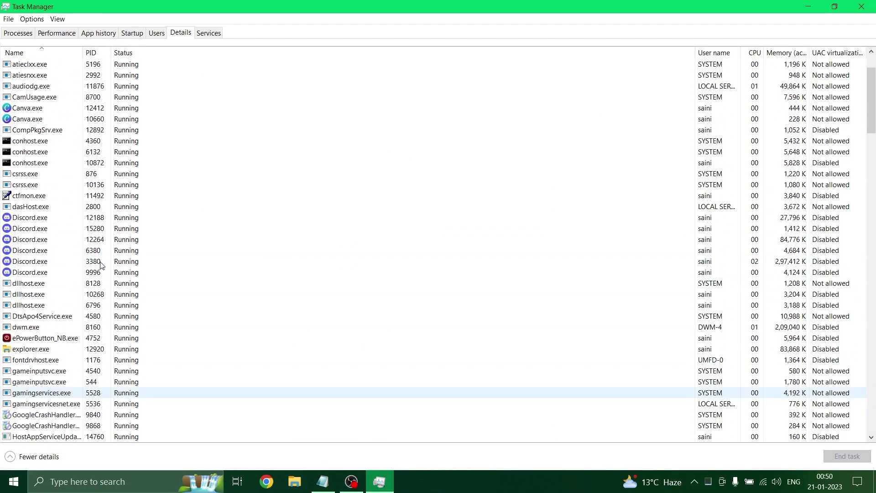
# Step: Set Discord.exe (PID 12188) priority to High and confirm the change
pyautogui.click(18, 286)
pyautogui.rightClick(17, 287)
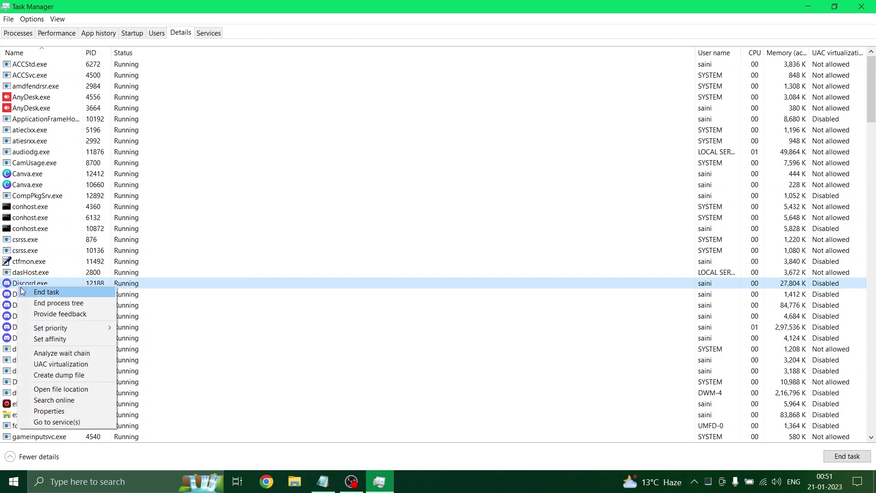
pyautogui.moveTo(49, 330)
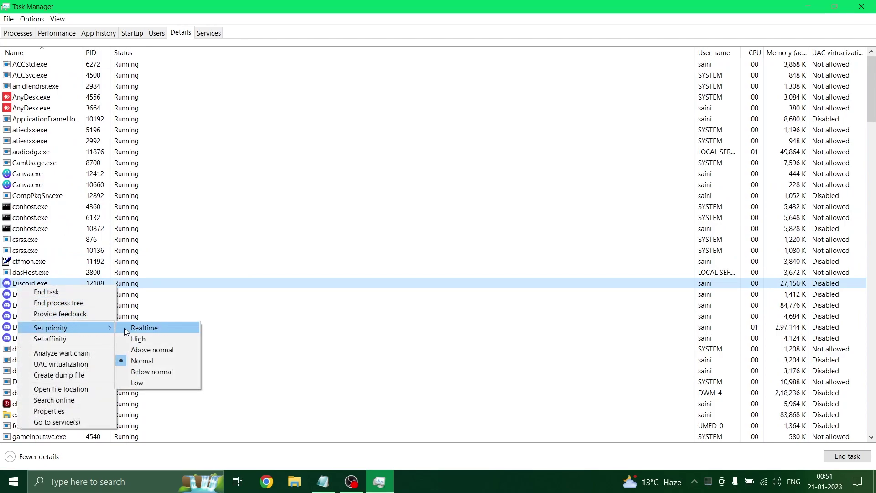
pyautogui.click(146, 340)
pyautogui.click(413, 259)
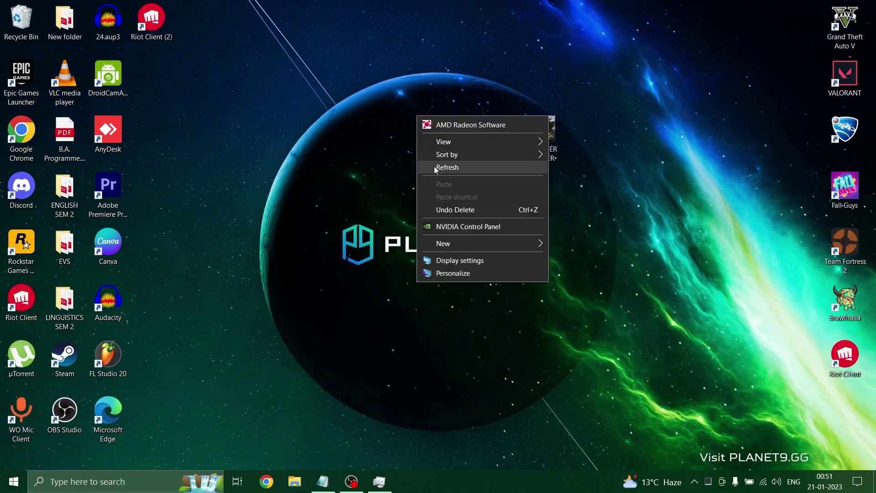
pyautogui.click(435, 168)
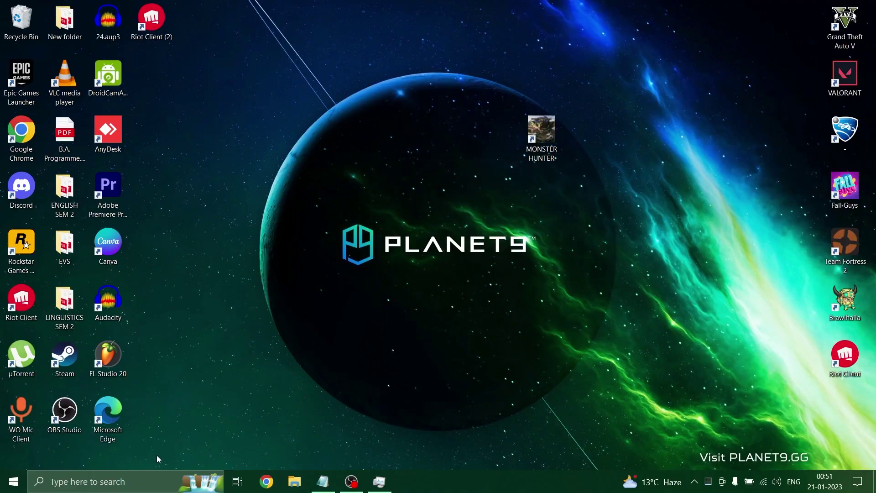
# Step: Find the Run app through Windows Search and launch it
pyautogui.click(123, 487)
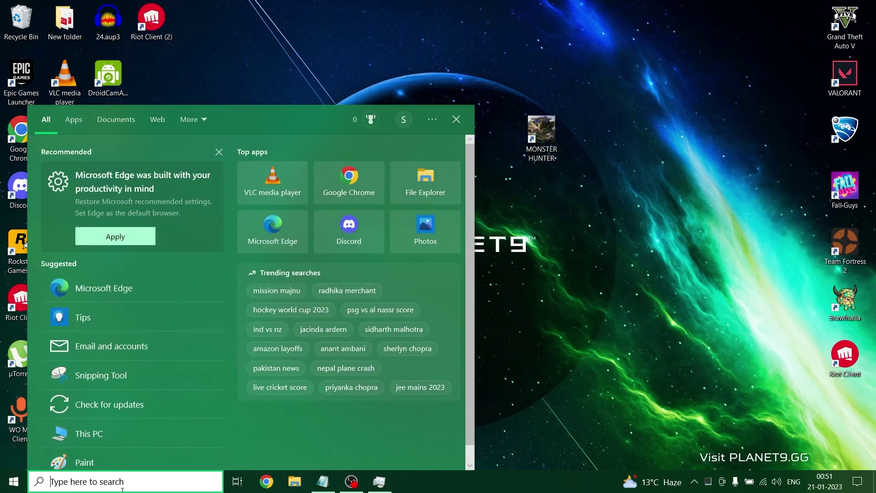
pyautogui.click(600, 319)
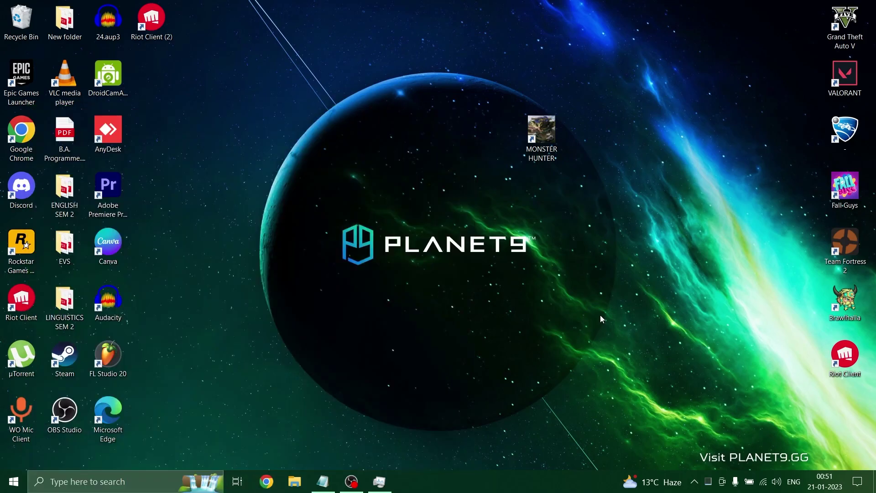
pyautogui.click(132, 480)
pyautogui.write('run')
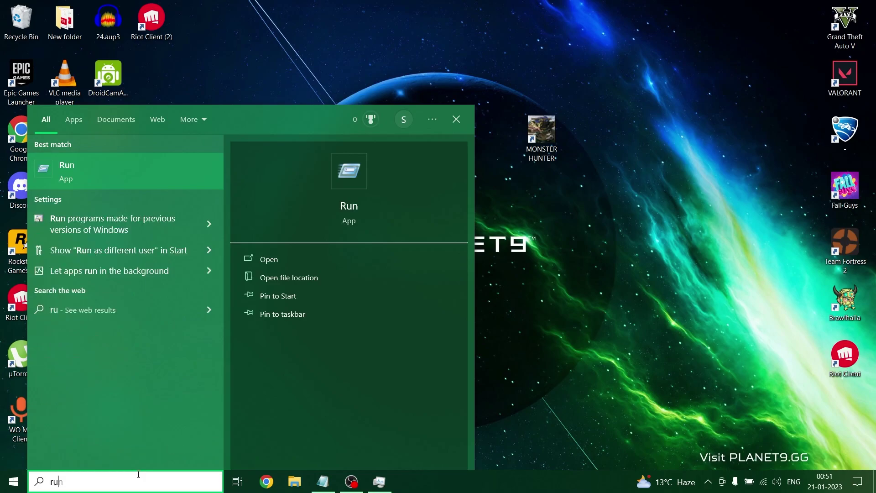
pyautogui.click(68, 181)
# Step: Enter %temp% in the Run dialog to open the Temp folder
pyautogui.moveTo(147, 349); pyautogui.dragTo(404, 201)
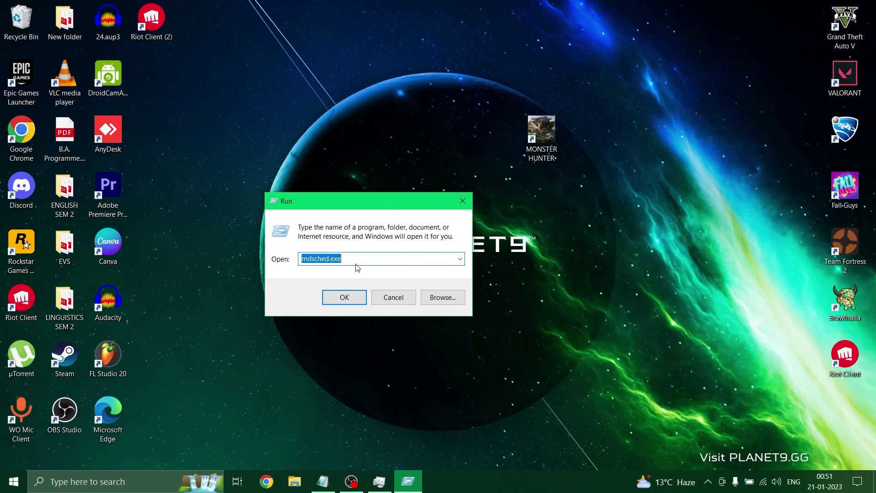
pyautogui.press('BackSpace')
pyautogui.press('capslock')
pyautogui.press('capslock')
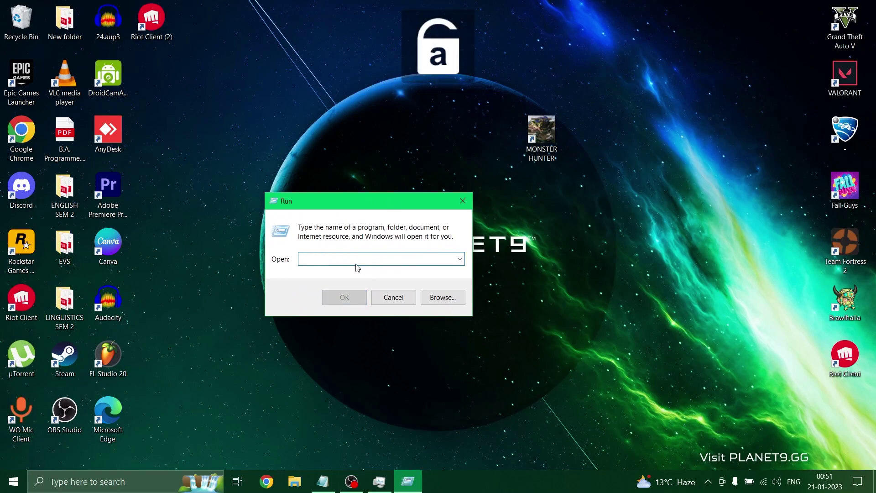
pyautogui.write('%temp')
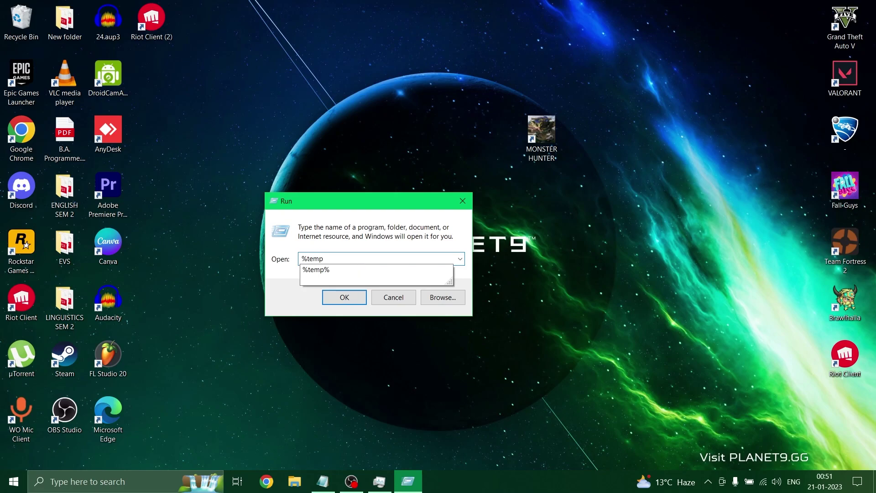
pyautogui.click(358, 270)
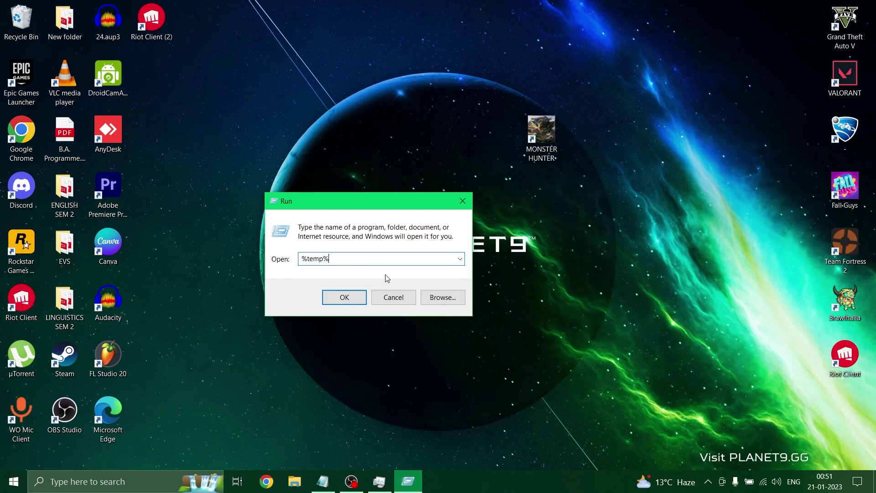
pyautogui.click(345, 298)
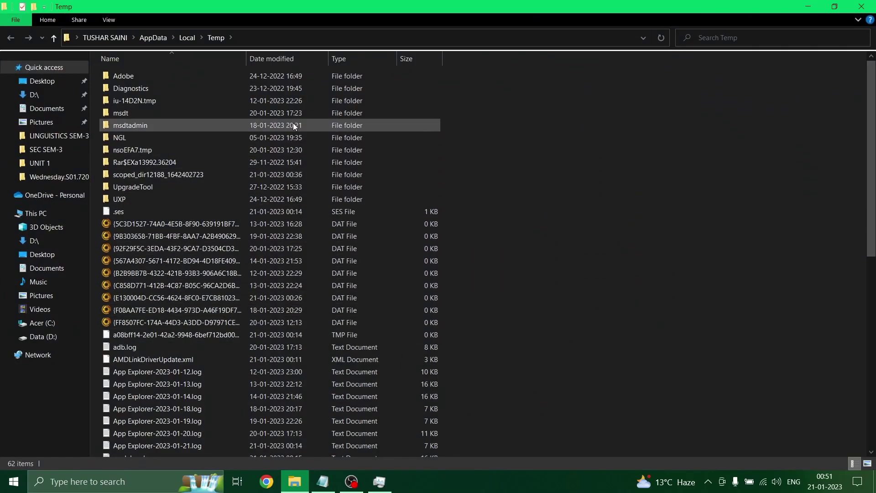
# Step: Select all 62 Temp items and permanently delete them
pyautogui.scroll(-10, 293, 122)
pyautogui.scroll(10, 301, 164)
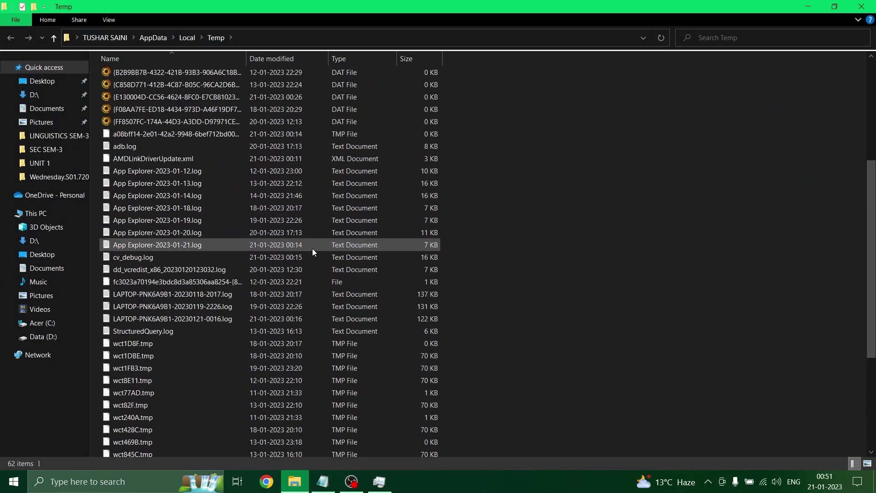
pyautogui.hotkey('ctrl', 'a')
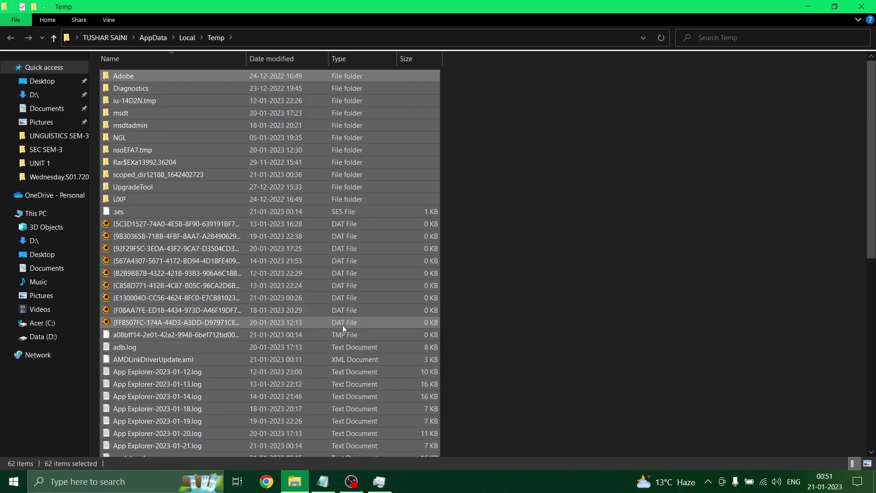
pyautogui.hotkey('shift', 'Delete')
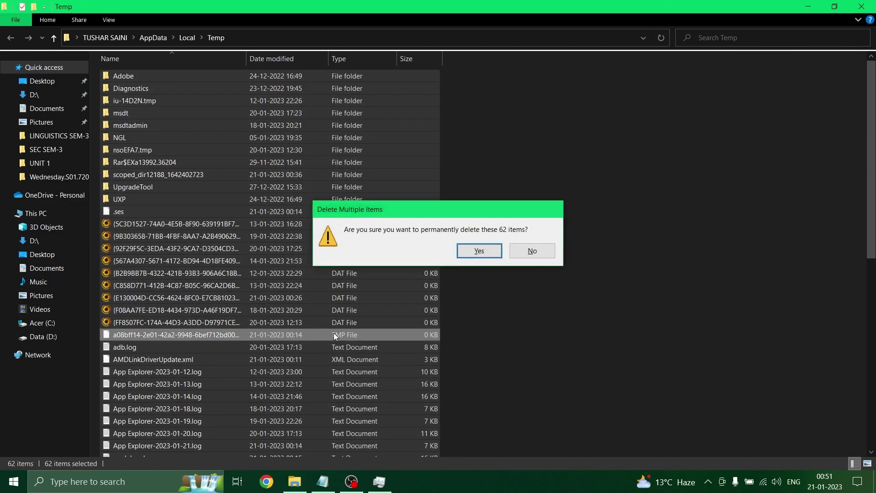
pyautogui.press('Return')
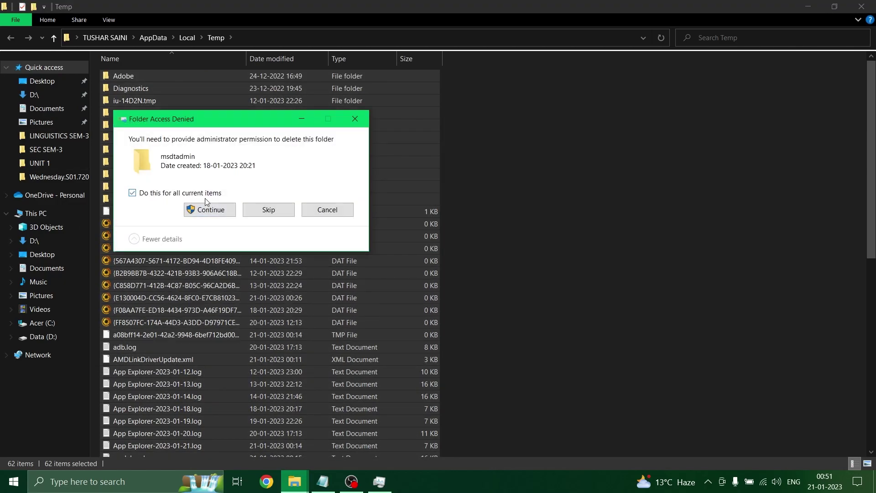
# Step: Skip the admin-protected and in-use items, refresh the Temp listing, and show the desktop
pyautogui.click(201, 194)
pyautogui.click(263, 212)
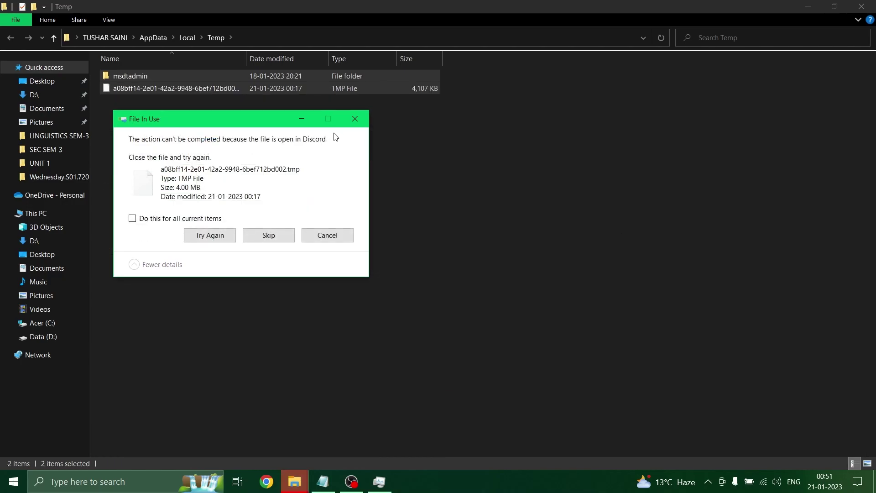
pyautogui.click(290, 235)
pyautogui.click(356, 119)
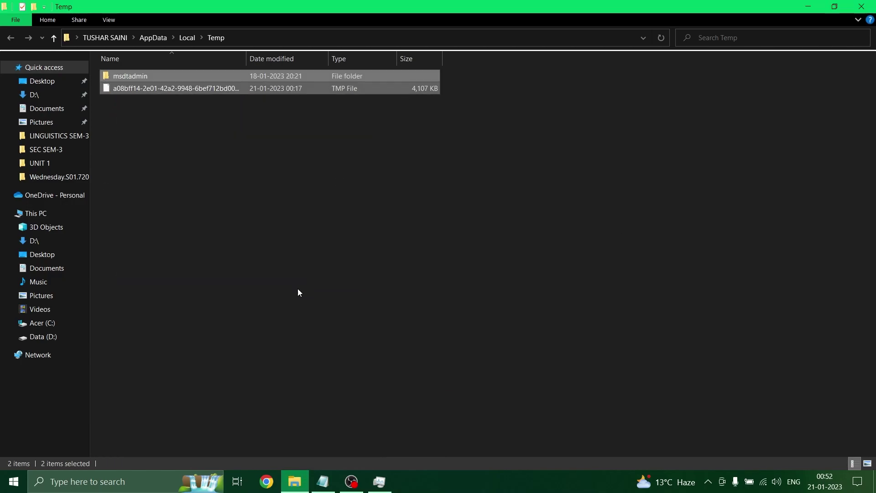
pyautogui.rightClick(284, 178)
pyautogui.click(322, 243)
pyautogui.press('super+d')
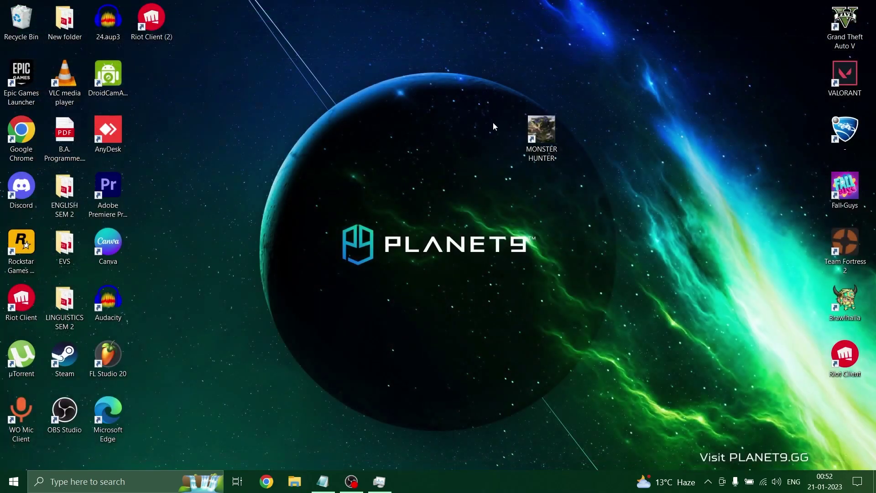
# Step: Refresh the desktop, then search 'game mode' to reach Settings' Gaming > Game Mode page
pyautogui.rightClick(455, 153)
pyautogui.click(491, 204)
pyautogui.moveTo(327, 491)
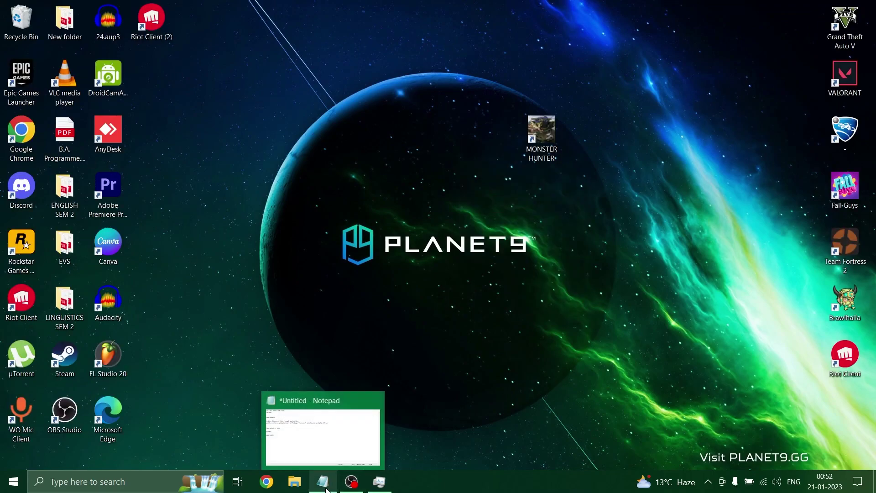
pyautogui.press('super+s')
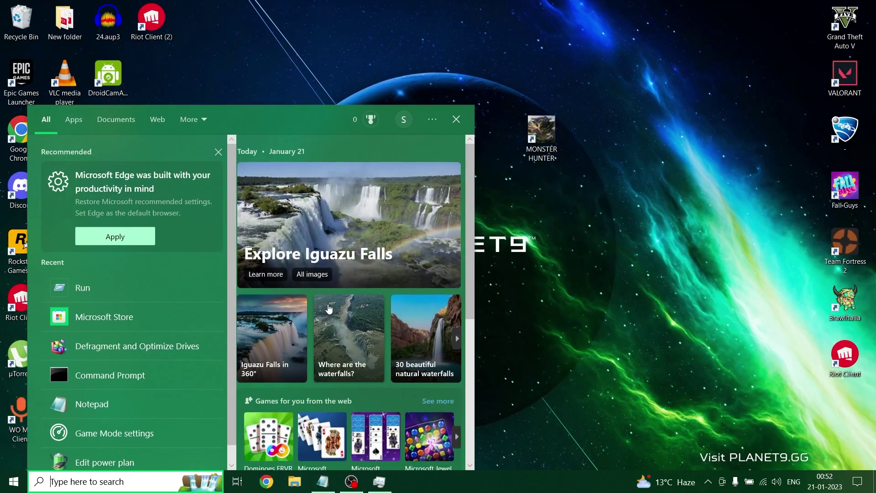
pyautogui.write('game m')
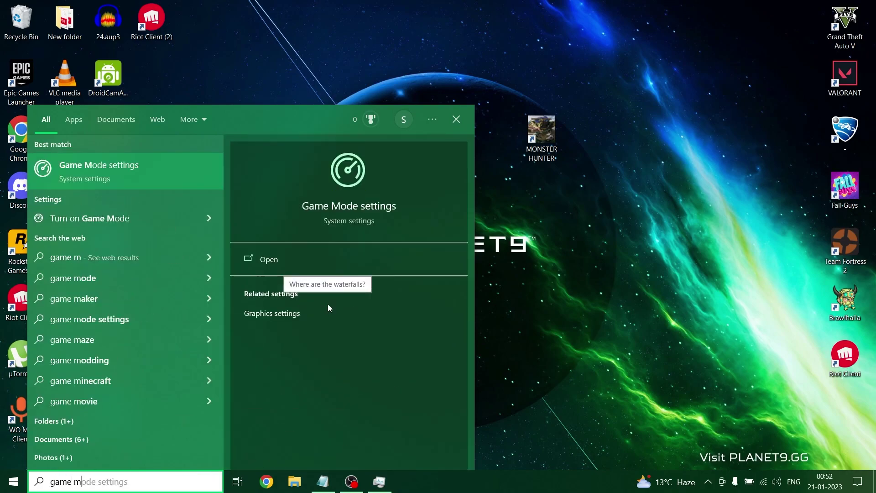
pyautogui.write('ode')
pyautogui.press('Return')
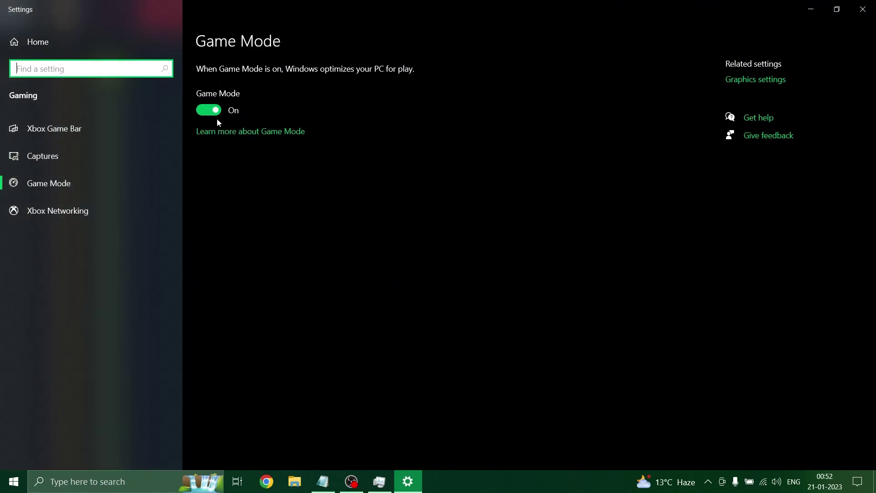
pyautogui.click(214, 110)
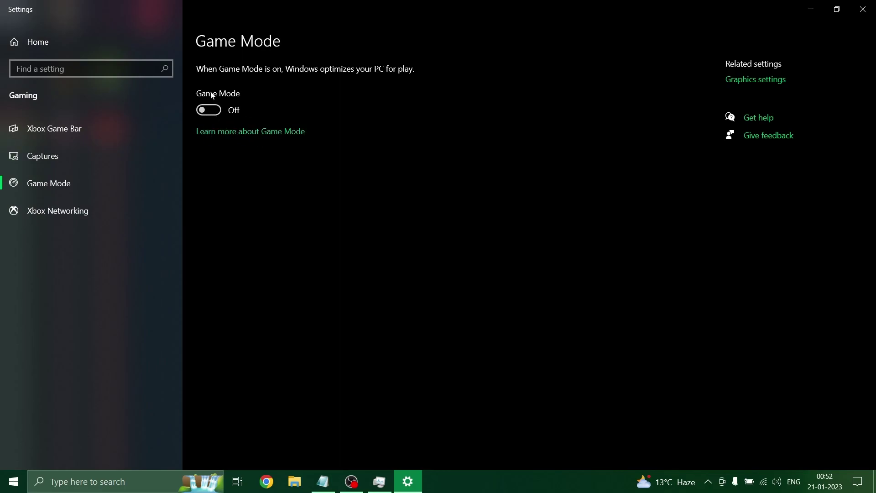
pyautogui.click(192, 119)
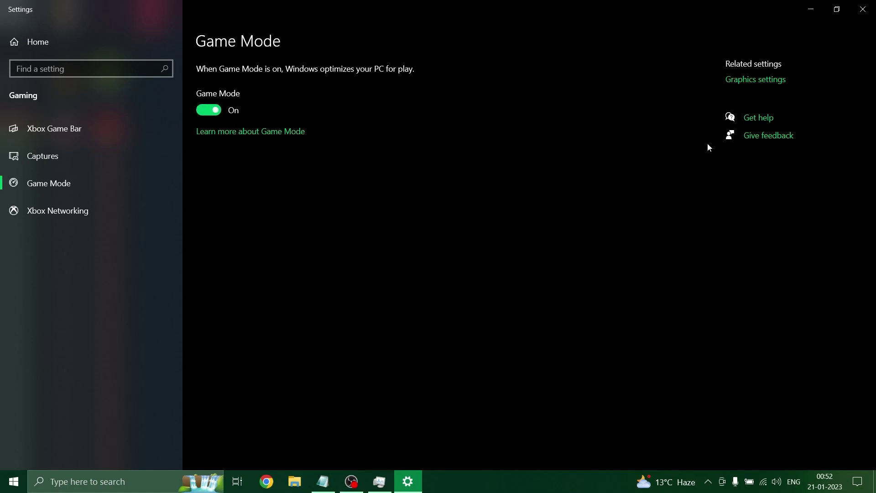